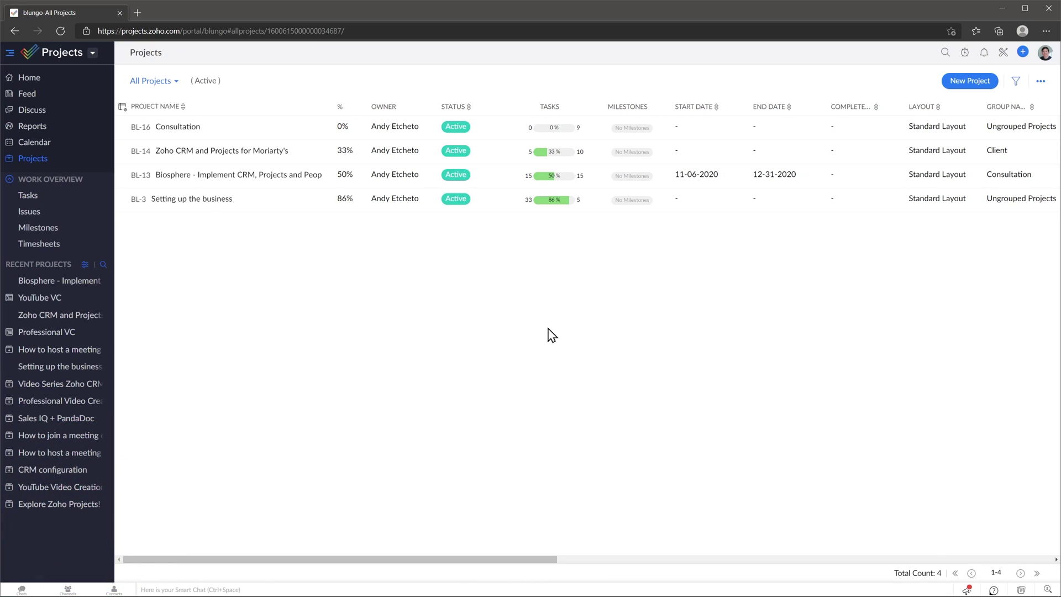
# Open Setup on the Profile preferences showing theme and landing page options
pyautogui.click(1003, 53)
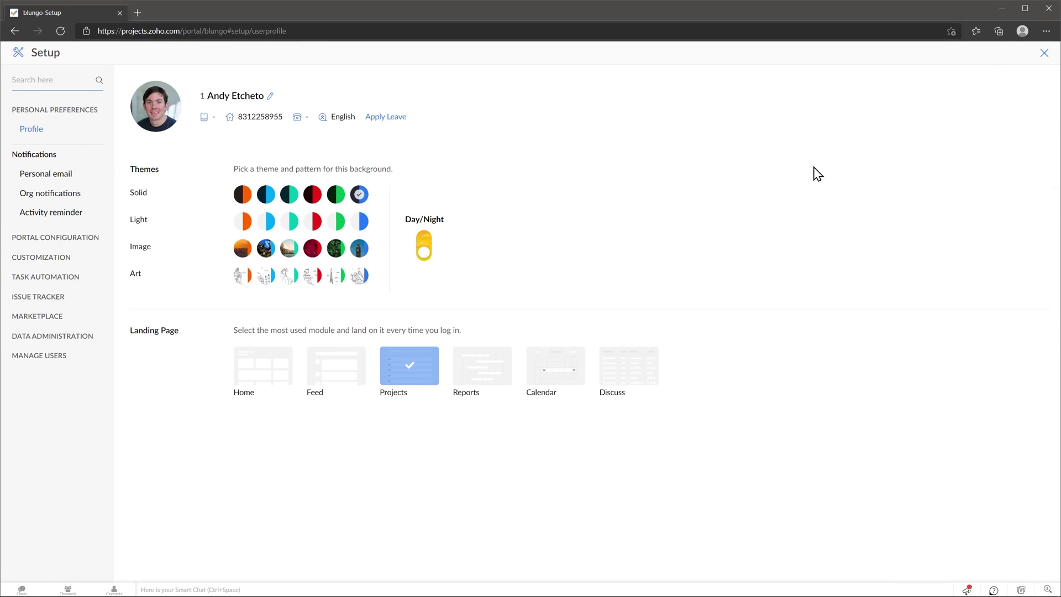
# Open the Standard project layout from Customization's Layouts and Fields for editing
pyautogui.click(68, 258)
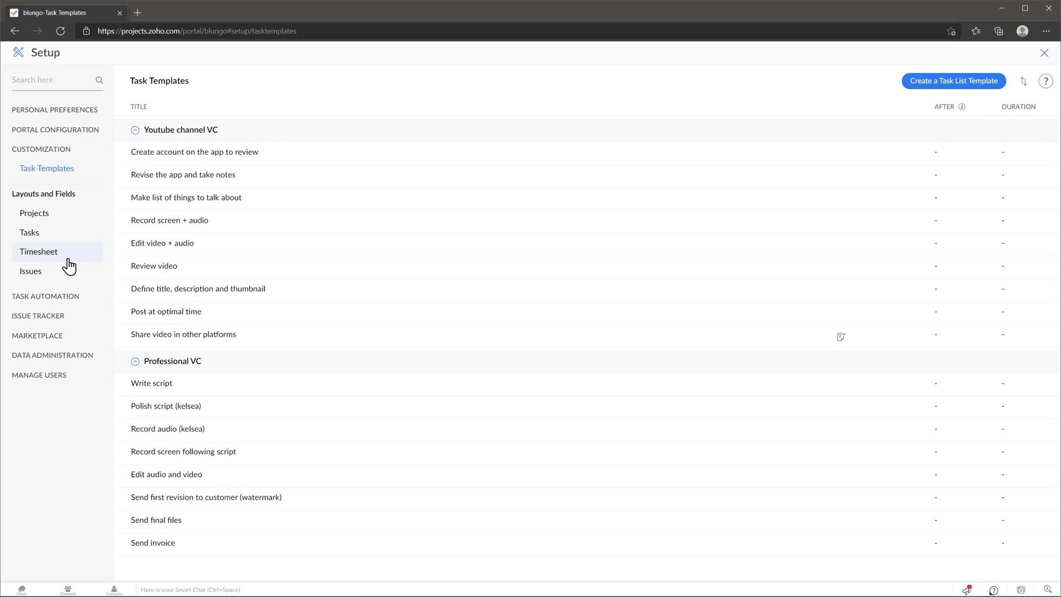
pyautogui.click(64, 221)
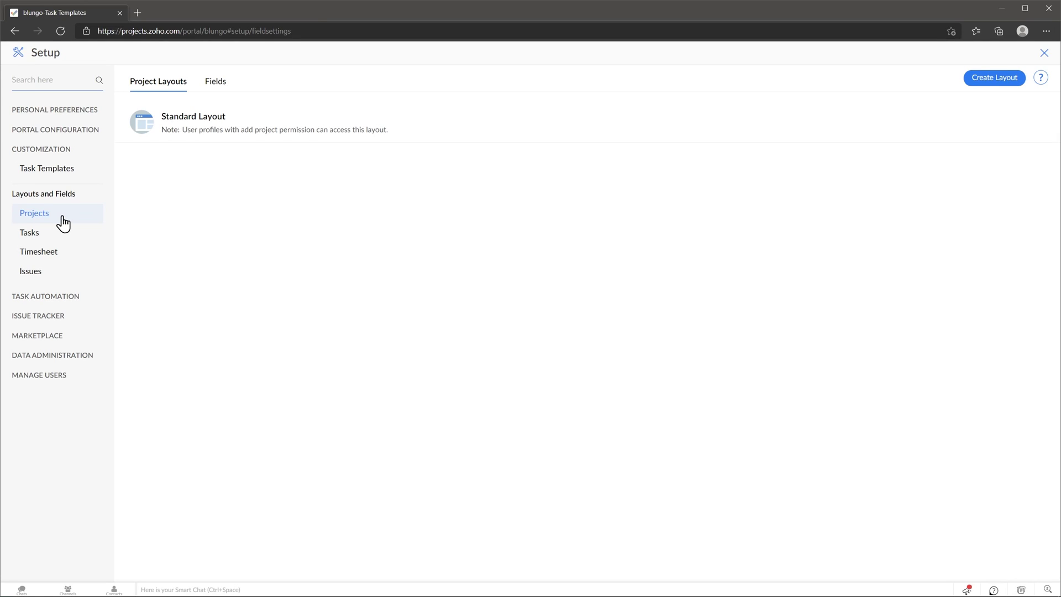
pyautogui.click(208, 127)
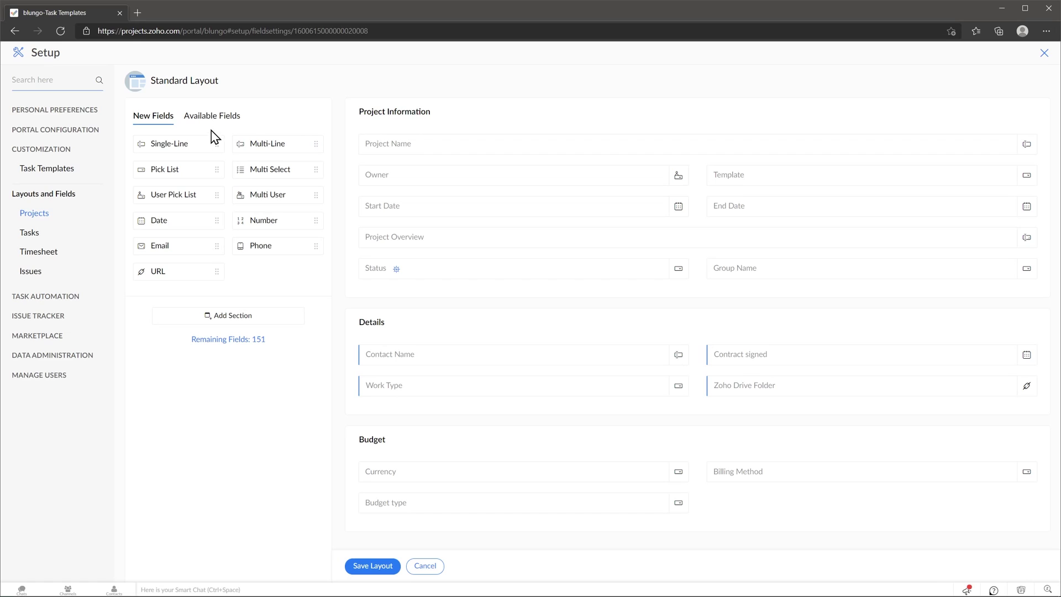
# Add a field named 'Phone' below Work Type in the Standard Layout's Details section
pyautogui.moveTo(268, 242); pyautogui.dragTo(400, 416)
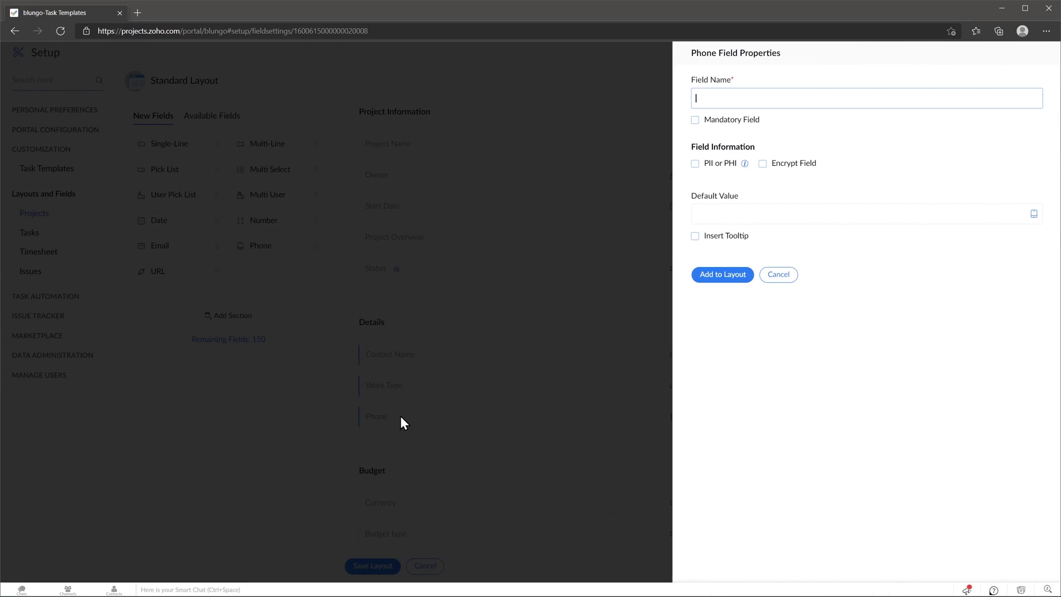
pyautogui.write('Phone')
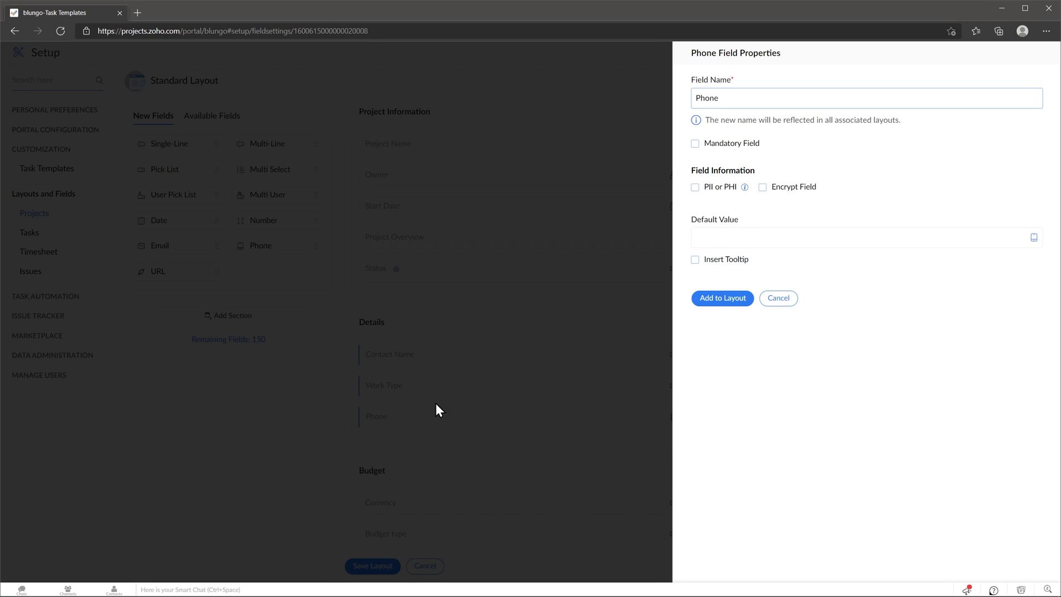
pyautogui.click(715, 301)
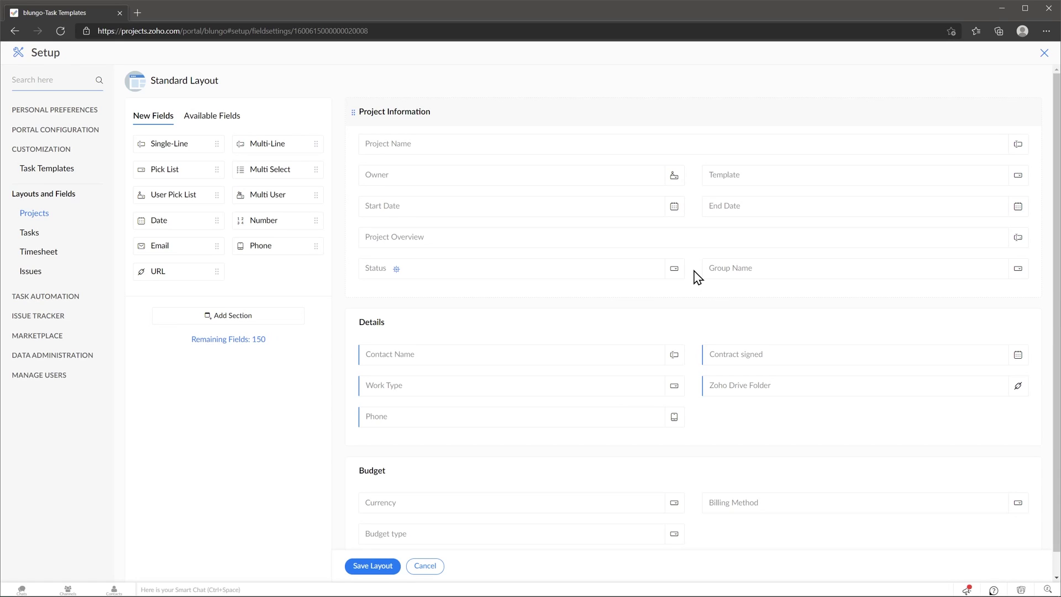
# Save the Standard Layout, applying the changes to all associated projects
pyautogui.click(396, 270)
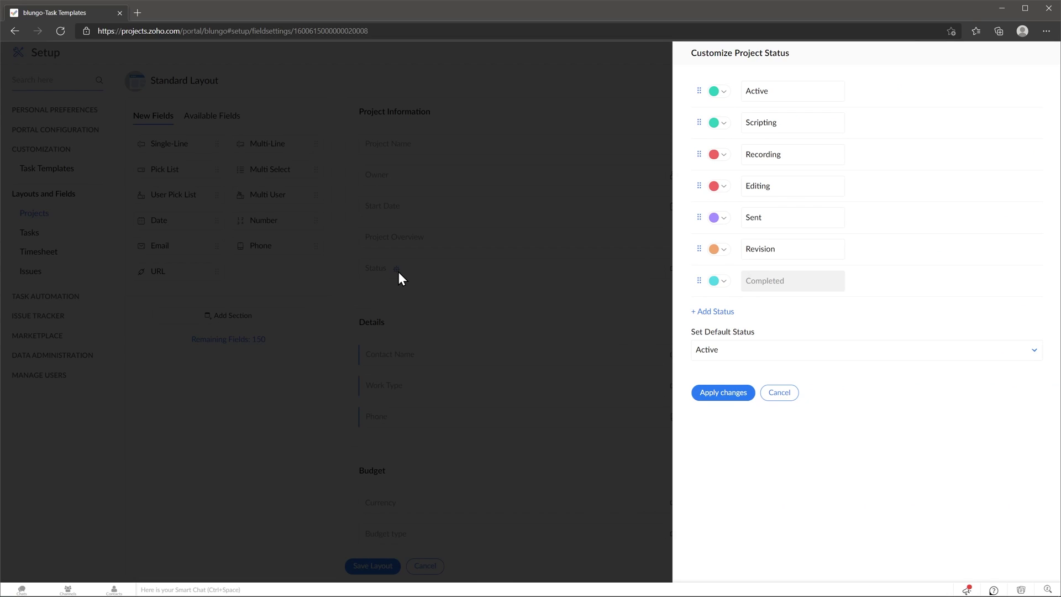
pyautogui.click(779, 393)
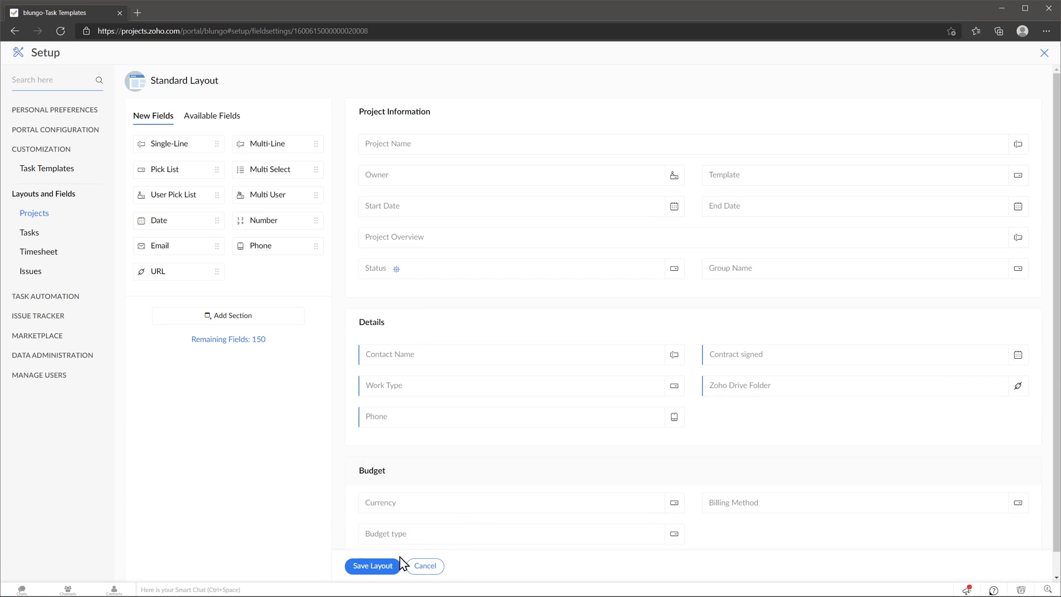
pyautogui.click(388, 565)
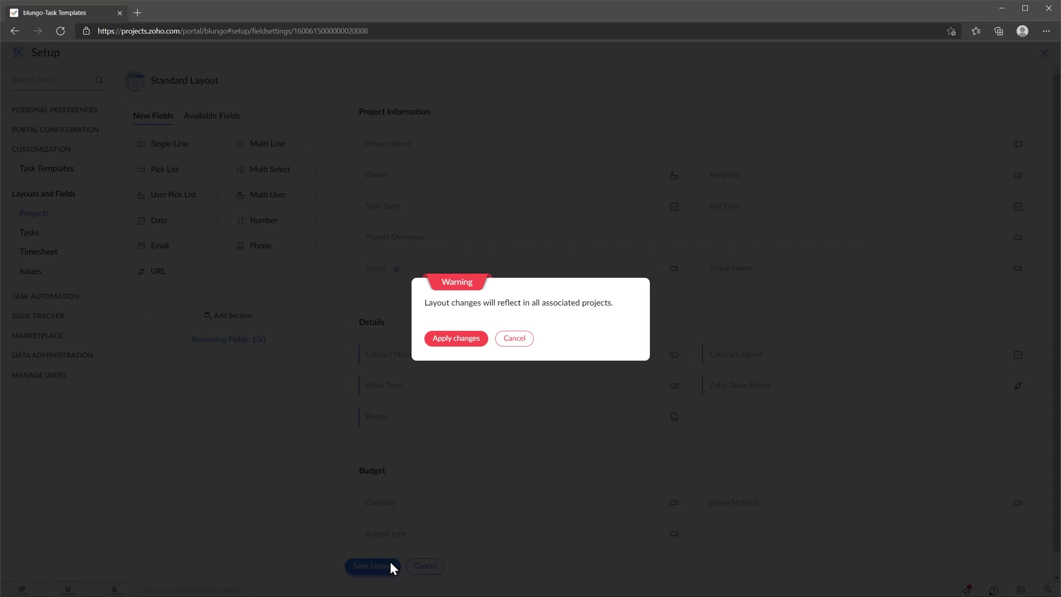
pyautogui.click(456, 338)
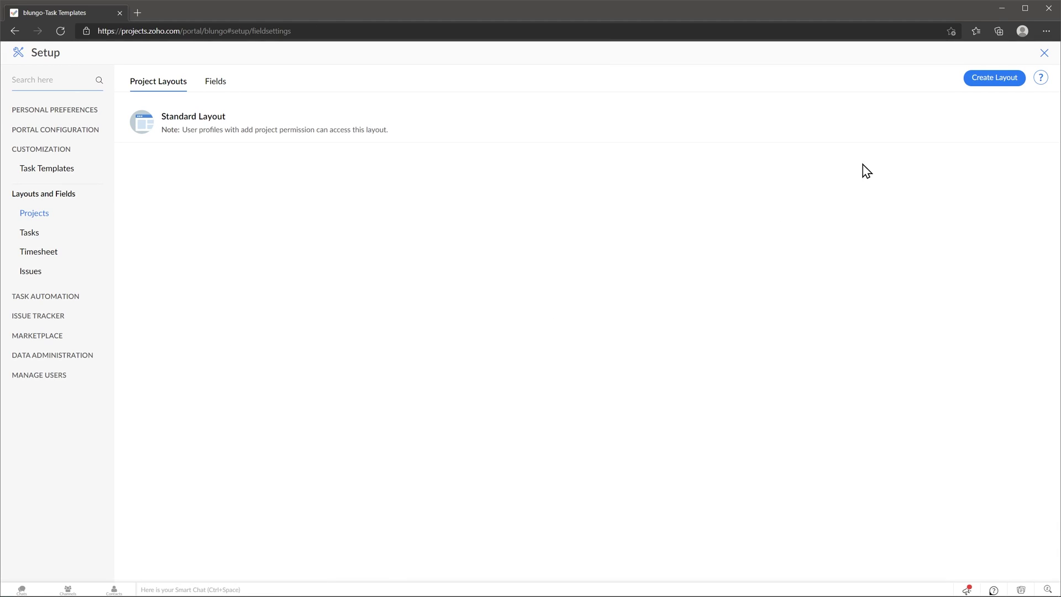
# Create a new 'Consultation Layout' cloned from the Standard Layout
pyautogui.click(989, 83)
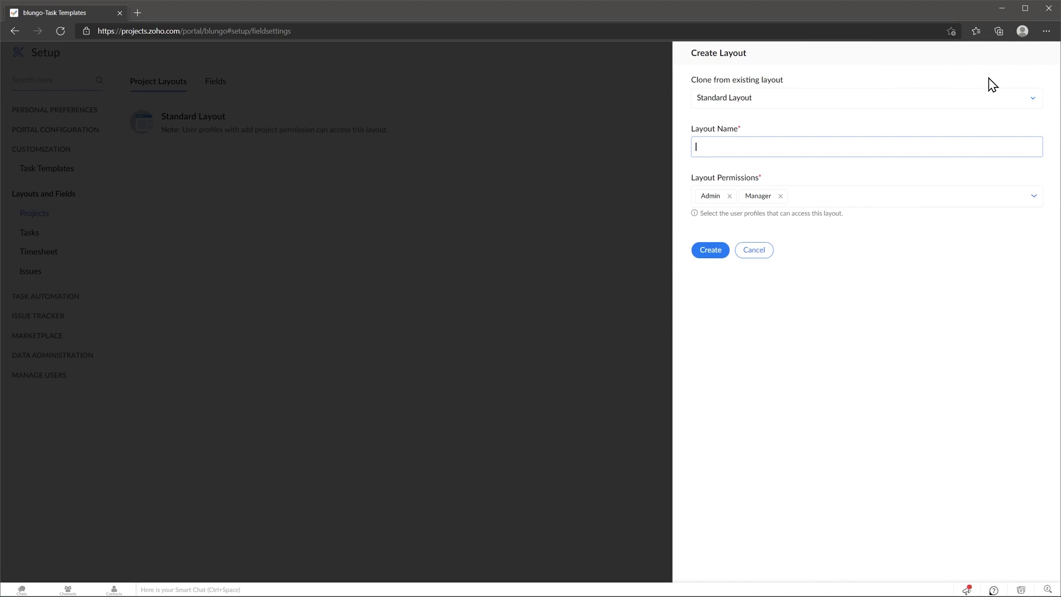
pyautogui.write('Consultation Layout')
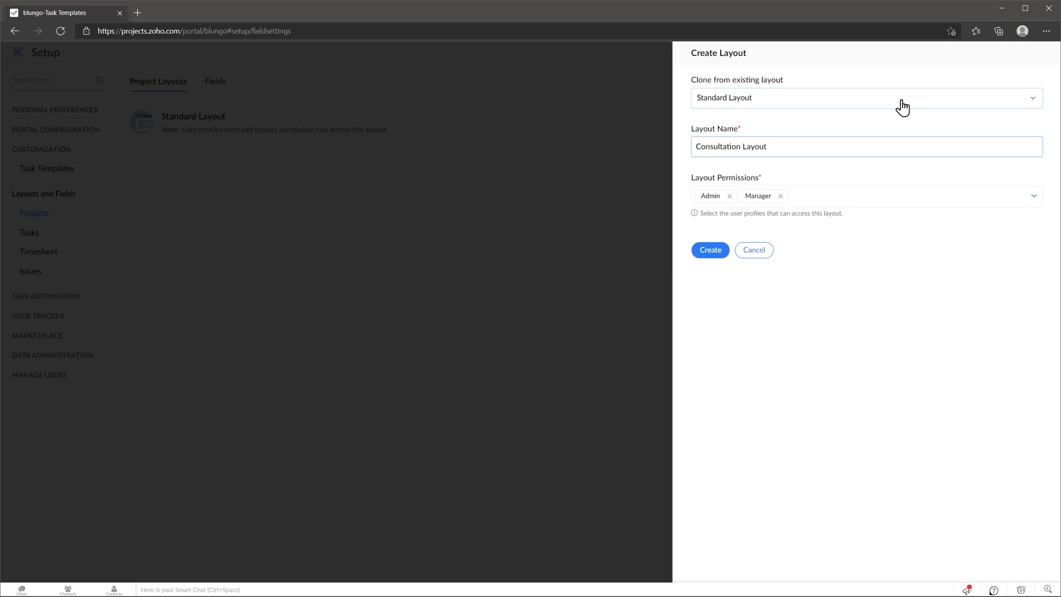
pyautogui.click(711, 252)
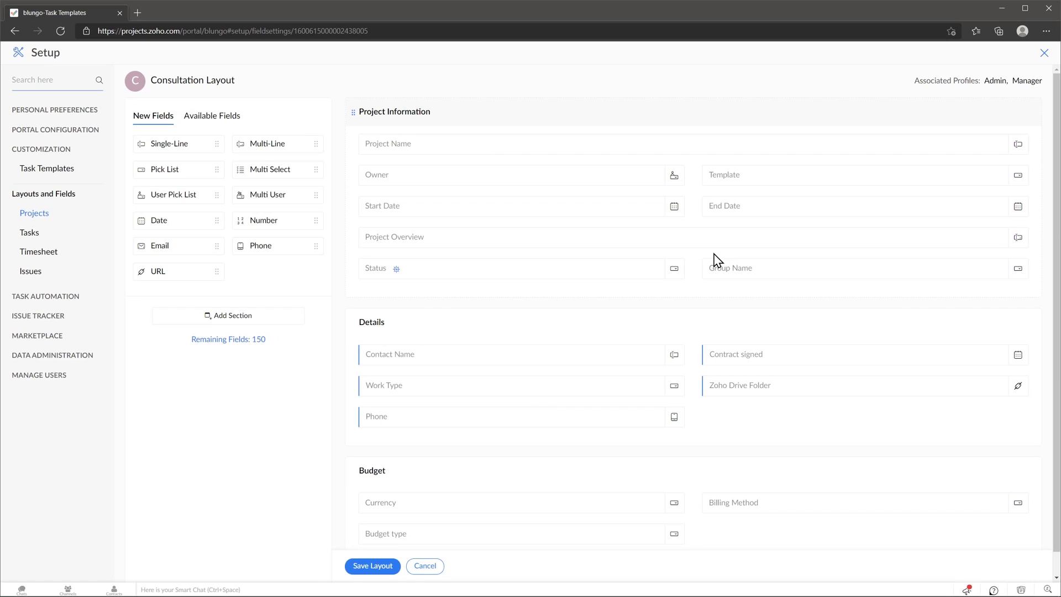
# Replace the Phone field with an 'Email' field in the Consultation Layout's Details section
pyautogui.click(654, 417)
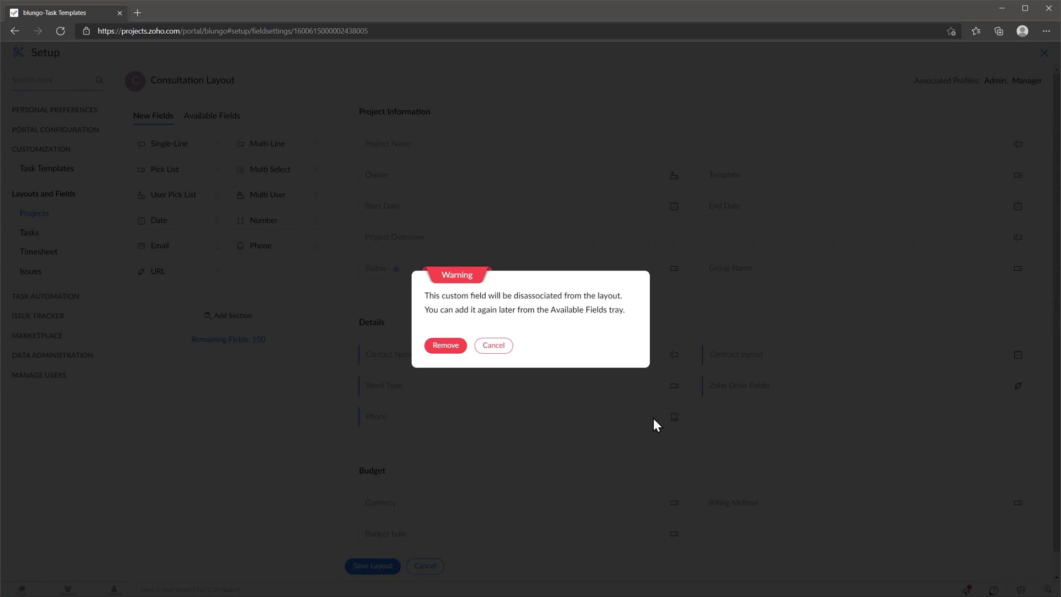
pyautogui.click(447, 347)
pyautogui.moveTo(210, 250); pyautogui.dragTo(420, 431)
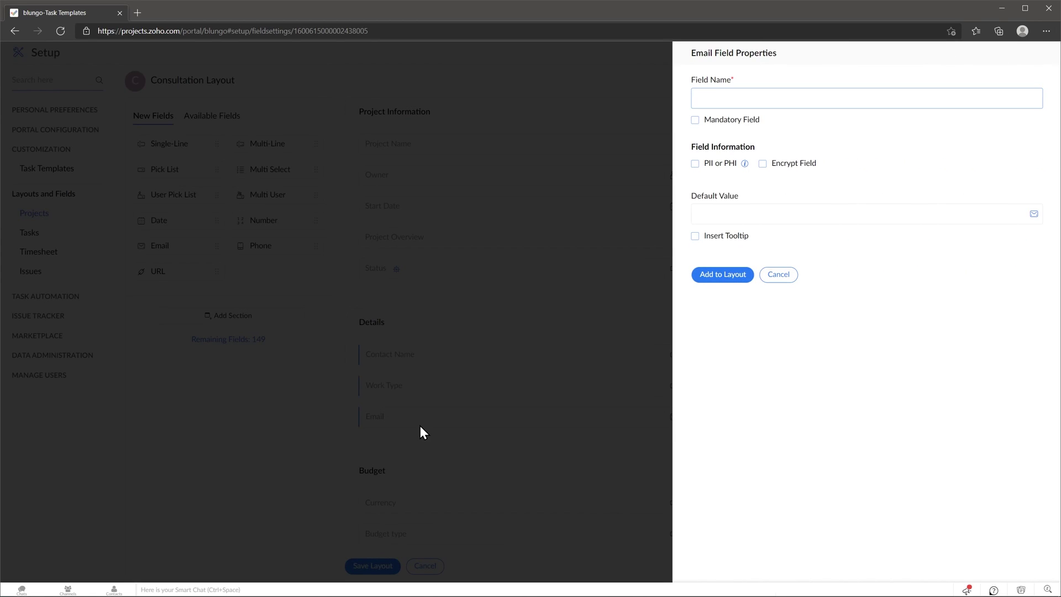
pyautogui.write('Email')
pyautogui.click(722, 302)
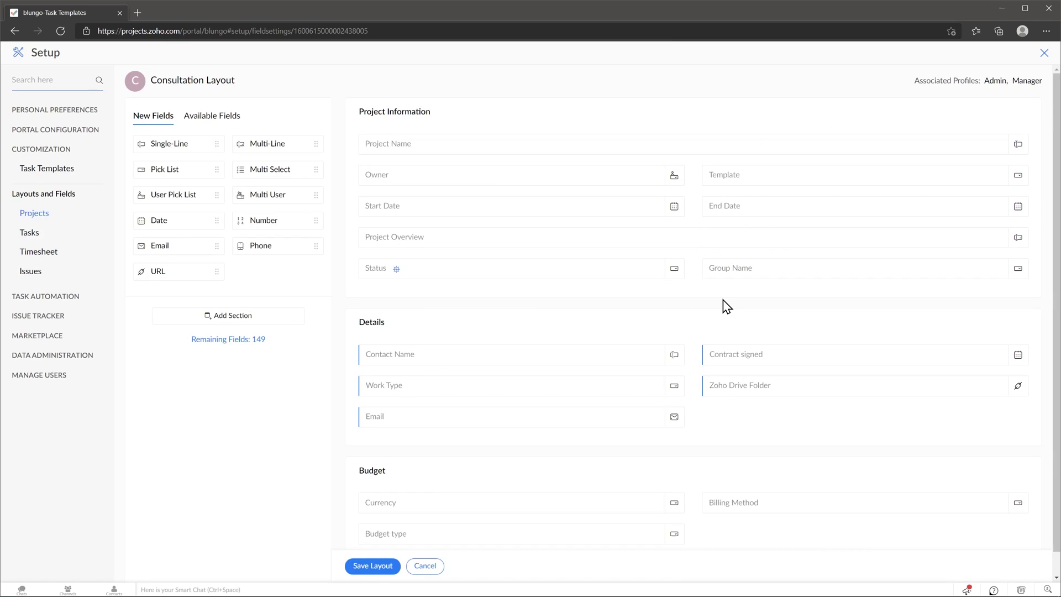
# Add a single-line 'Software' field, then save the layout and apply the changes
pyautogui.moveTo(184, 144); pyautogui.dragTo(744, 425)
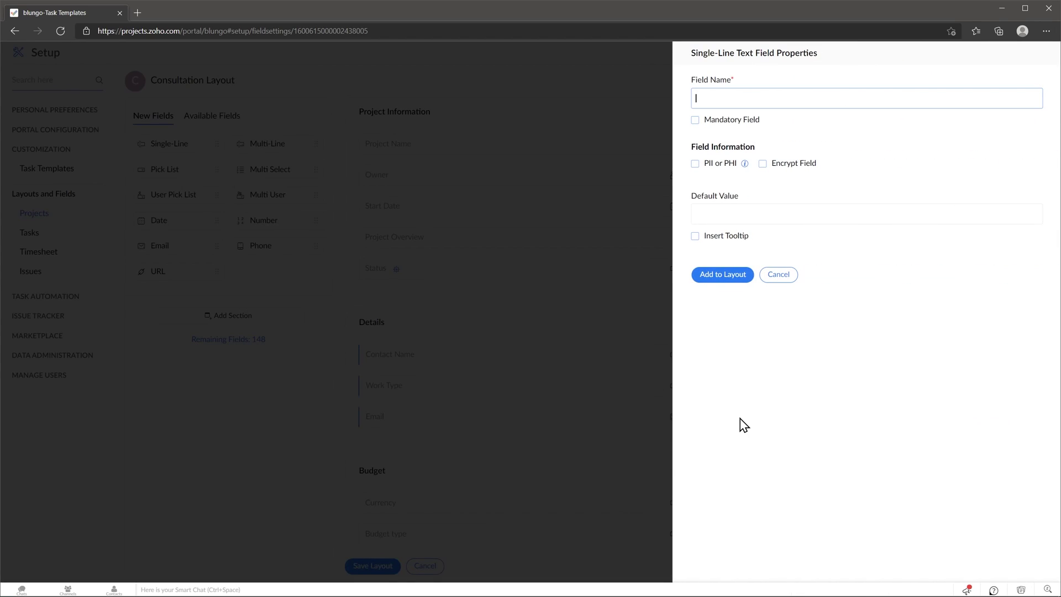
pyautogui.write('Software')
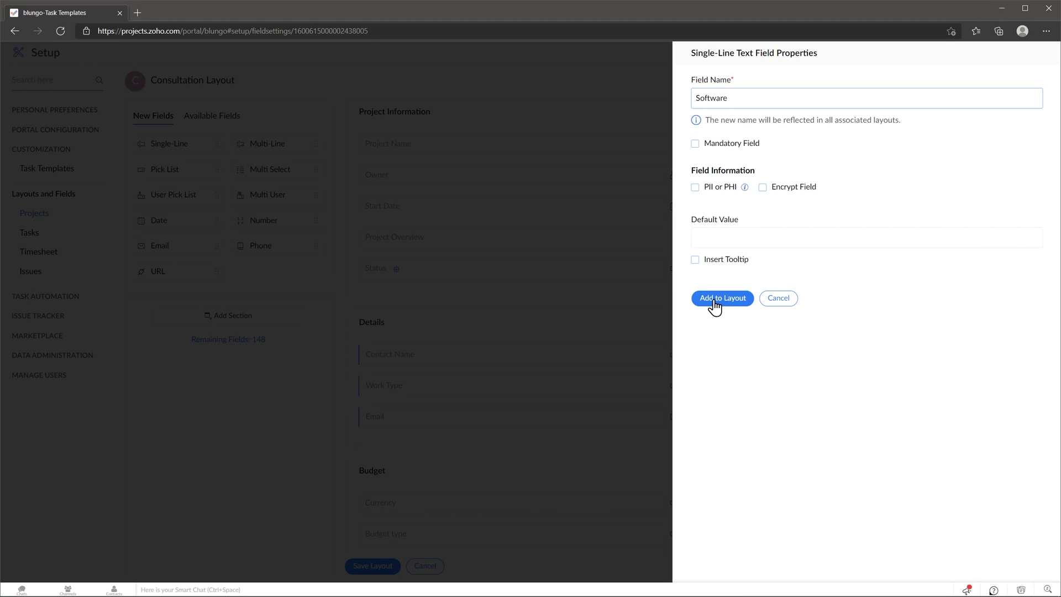
pyautogui.click(716, 298)
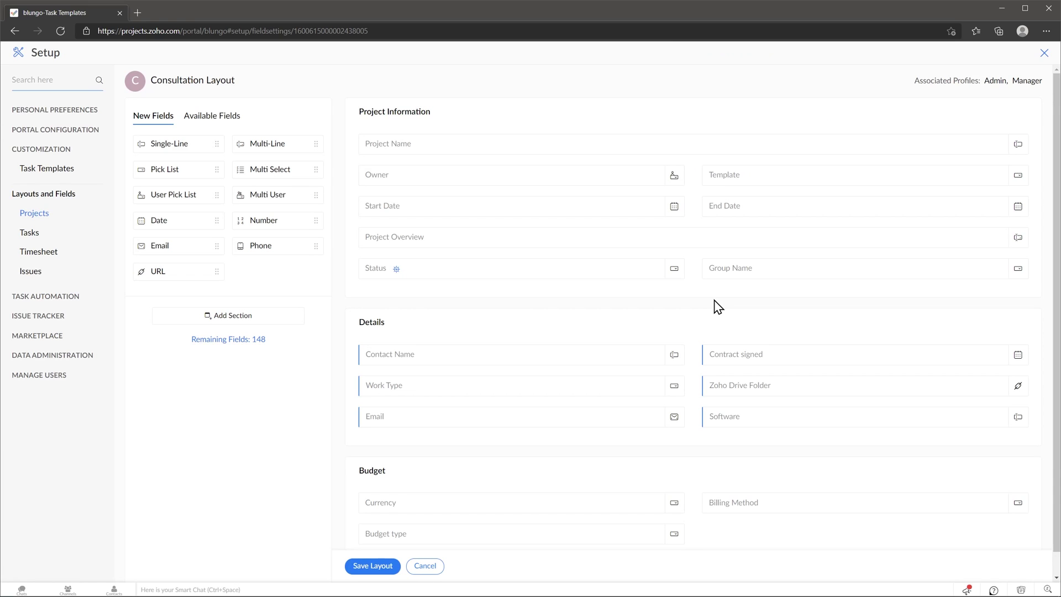
pyautogui.click(380, 566)
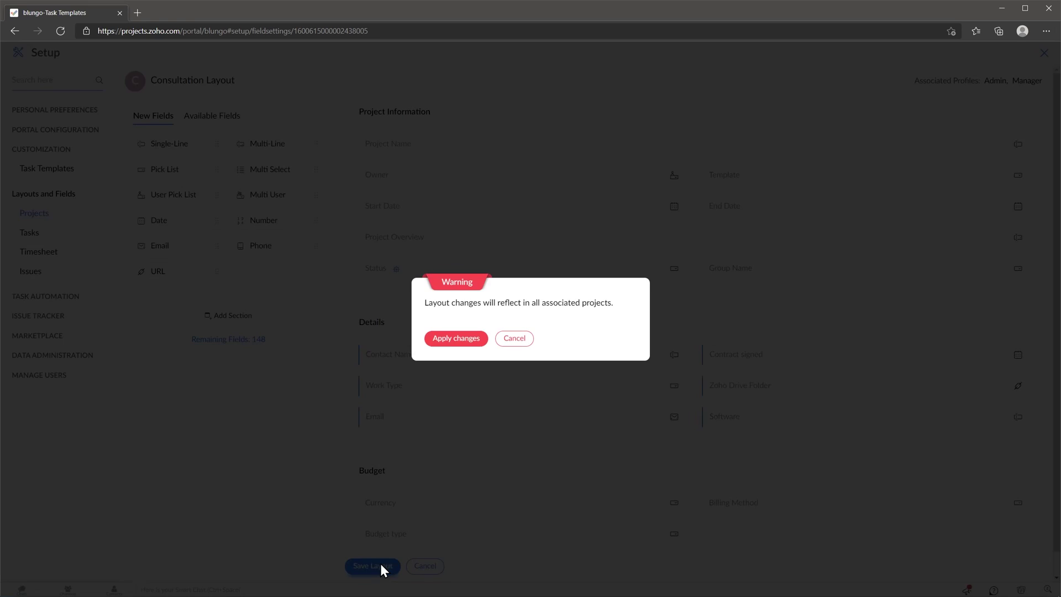
pyautogui.click(460, 340)
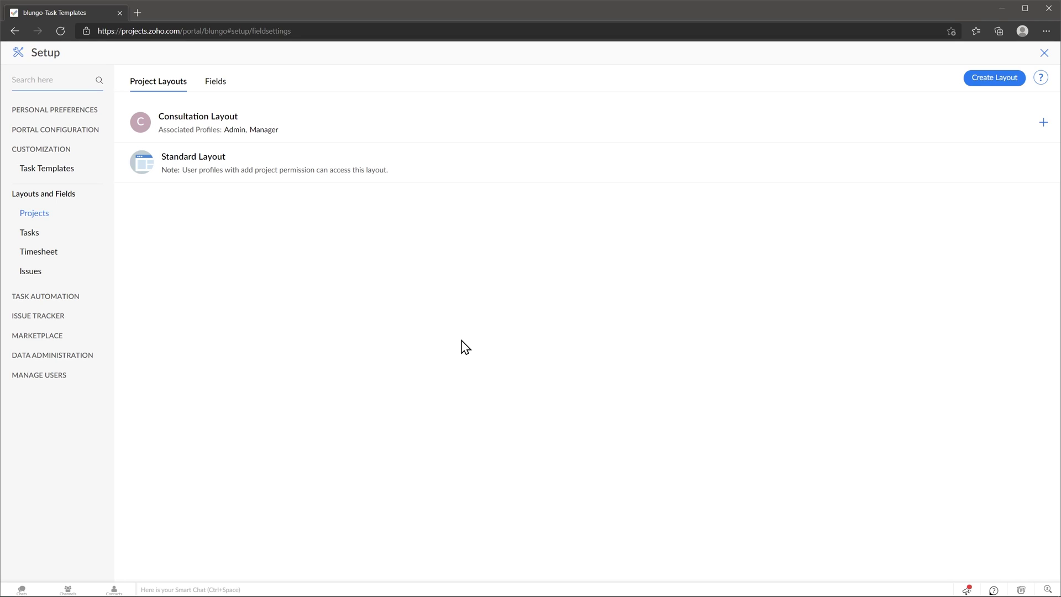
# Leave Setup and open the Consultation project's Tasks page from All Projects
pyautogui.click(1044, 53)
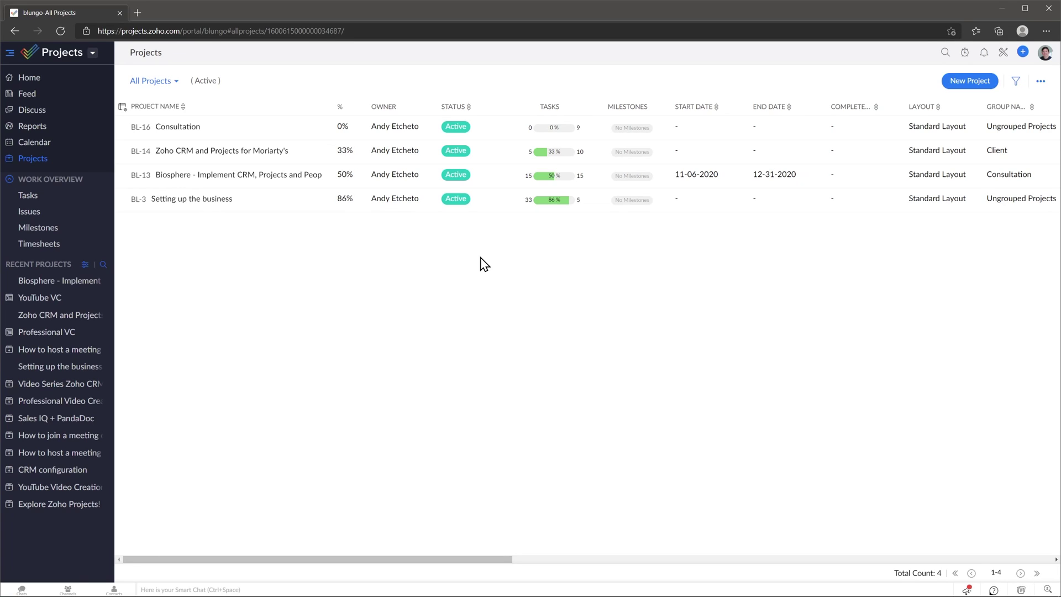
pyautogui.click(195, 133)
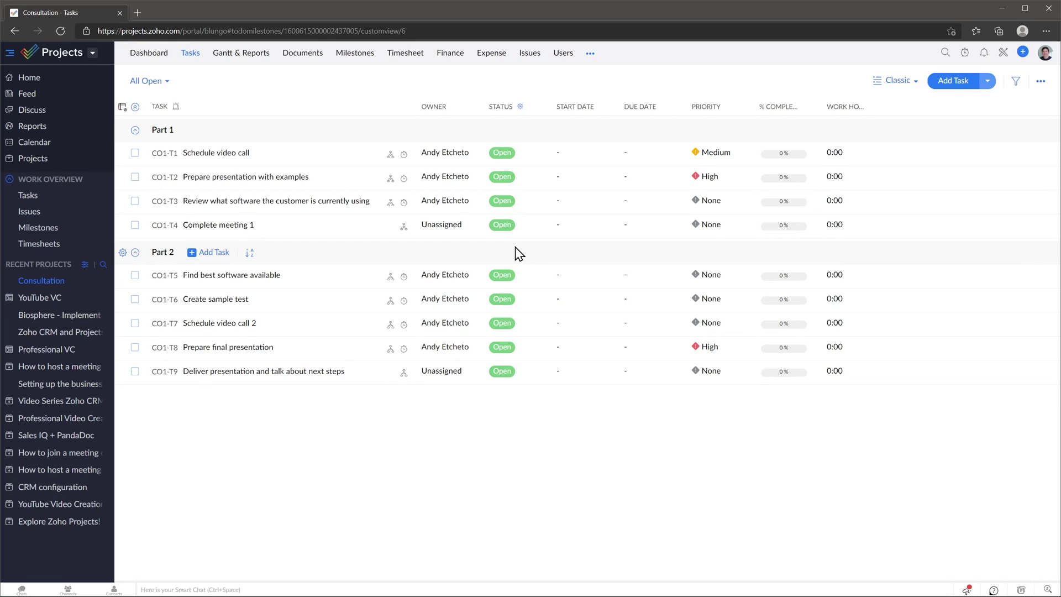
# Switch the projects list from All Projects to the Project Templates view
pyautogui.click(84, 165)
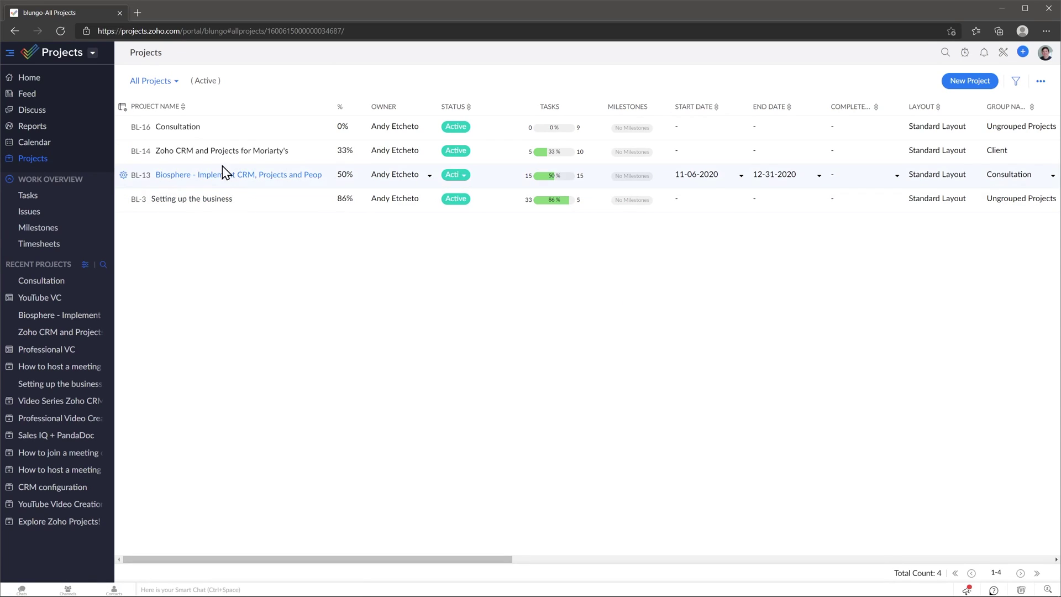
pyautogui.click(175, 81)
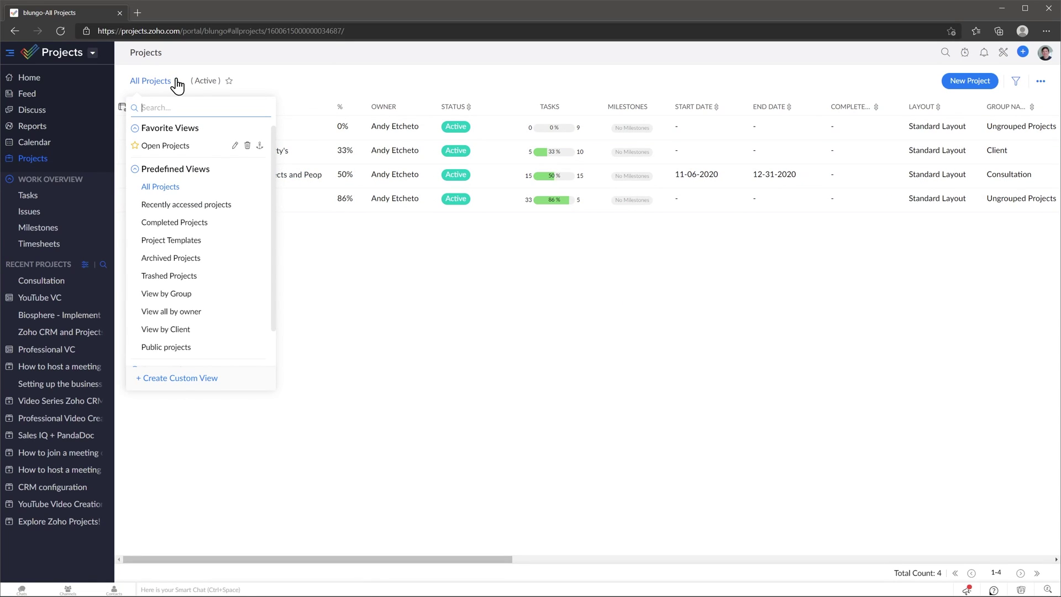
pyautogui.click(190, 239)
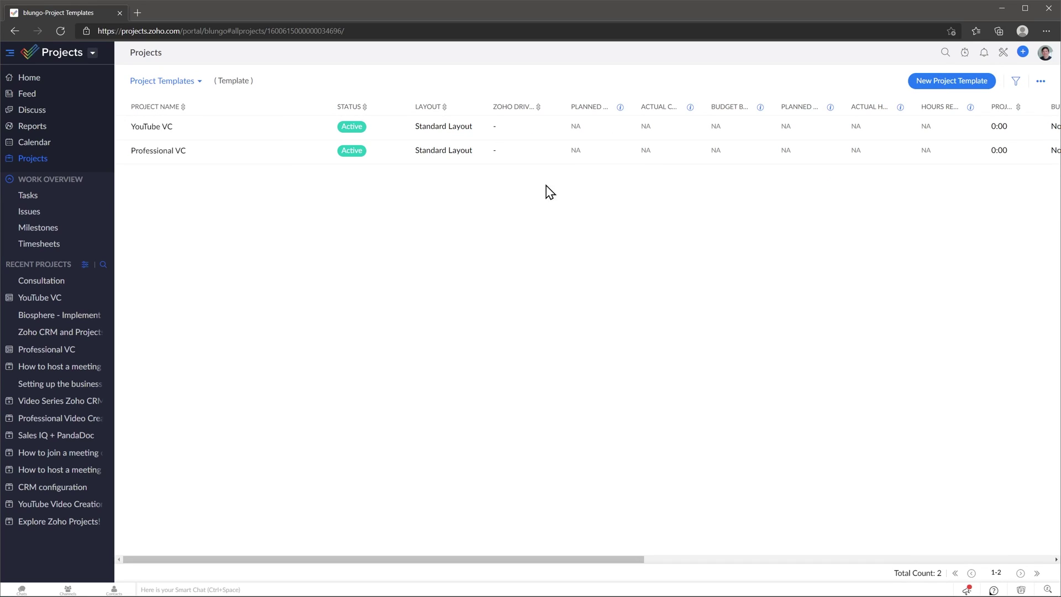
# Start a new project template named 'Consultation PT' using the Consultation Layout
pyautogui.click(947, 87)
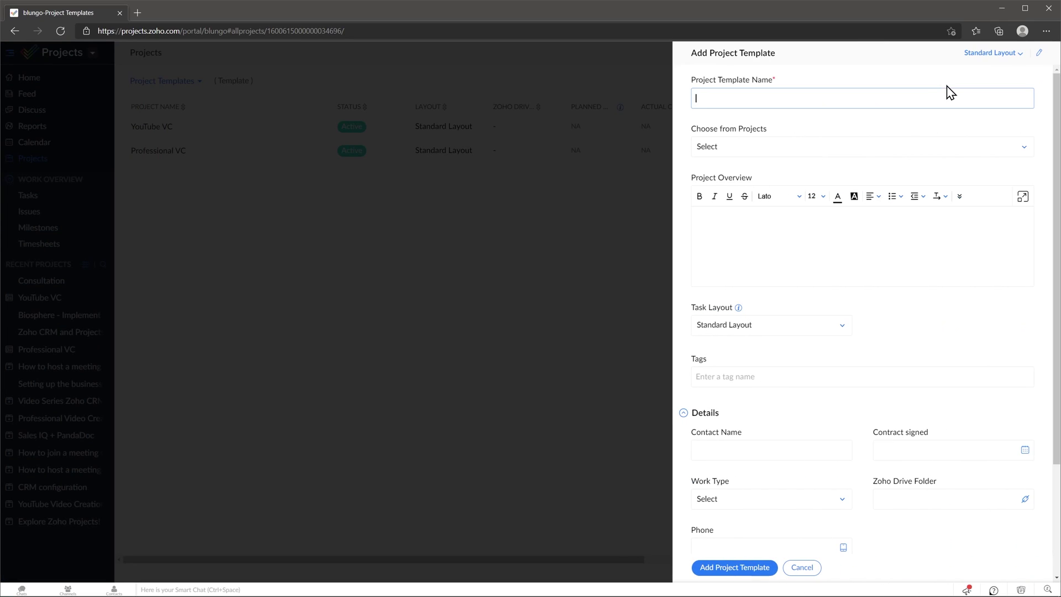
pyautogui.write('Consultation PT')
pyautogui.click(985, 53)
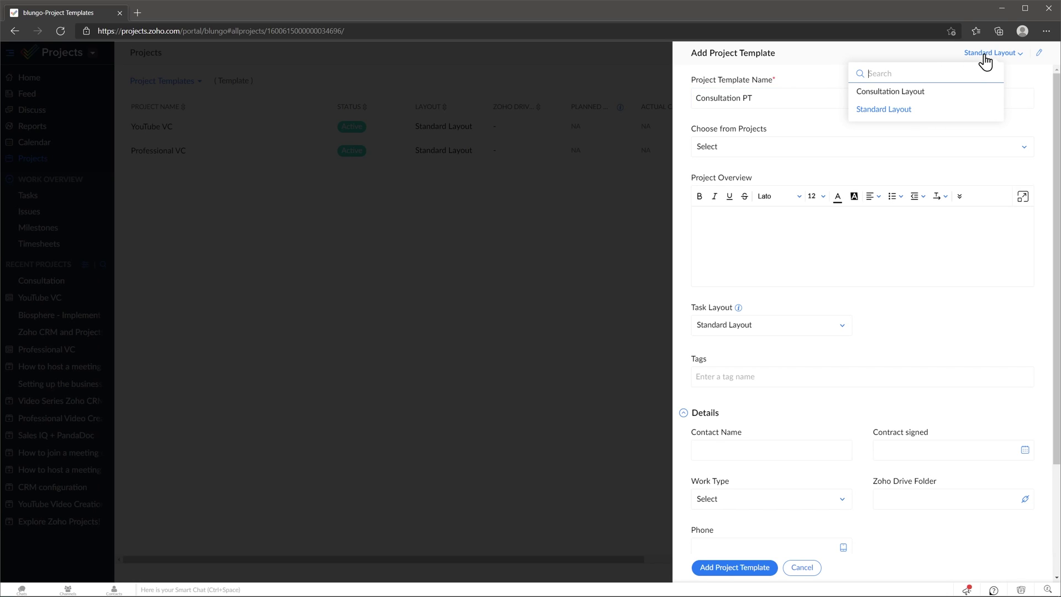
pyautogui.click(911, 92)
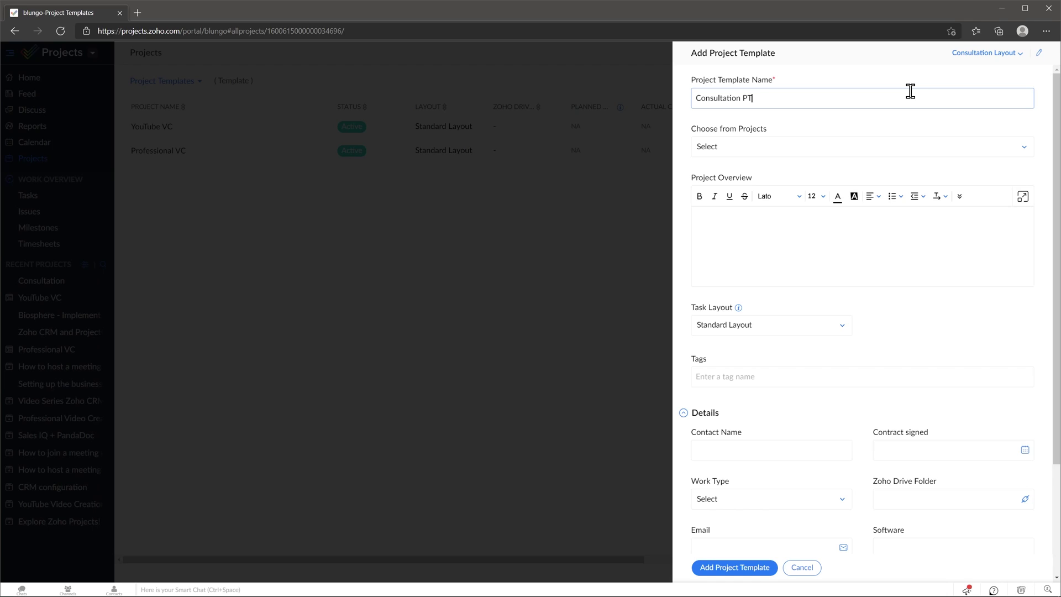
# Base the template on the Consultation project and create it
pyautogui.click(873, 148)
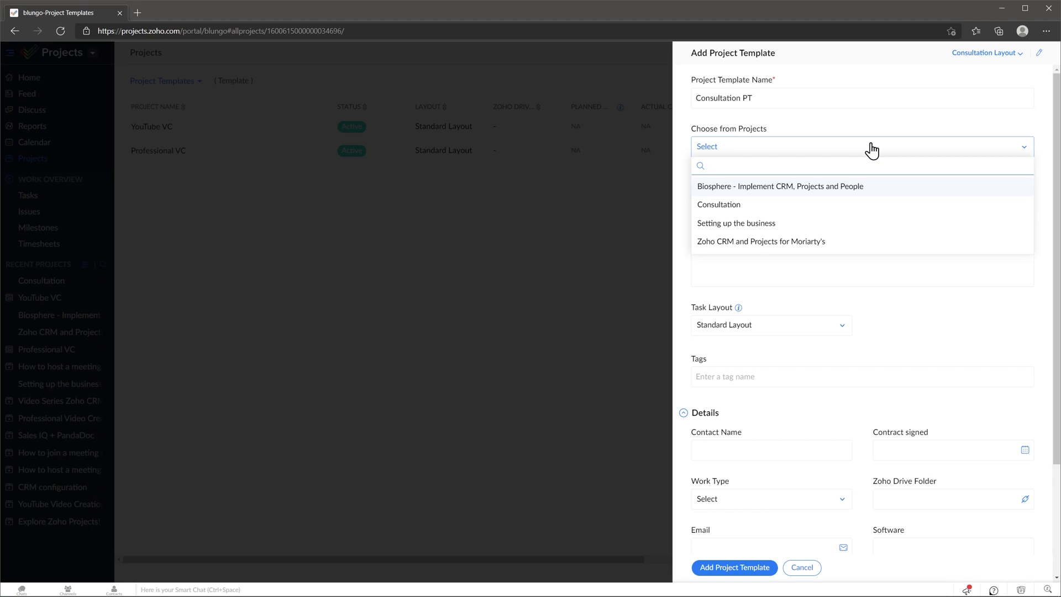
pyautogui.click(773, 206)
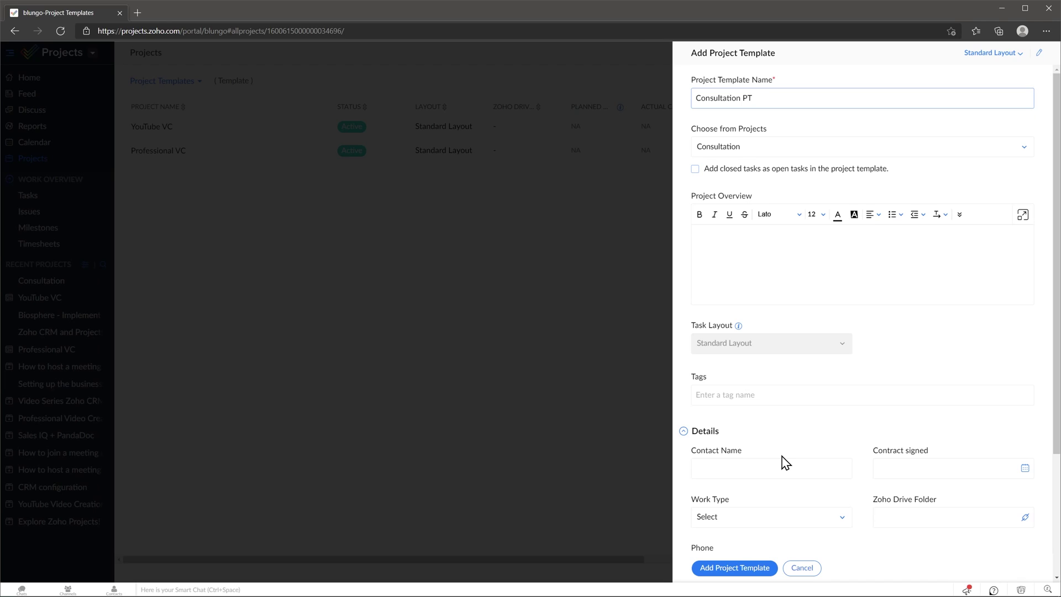
pyautogui.scroll(-3, 785, 464)
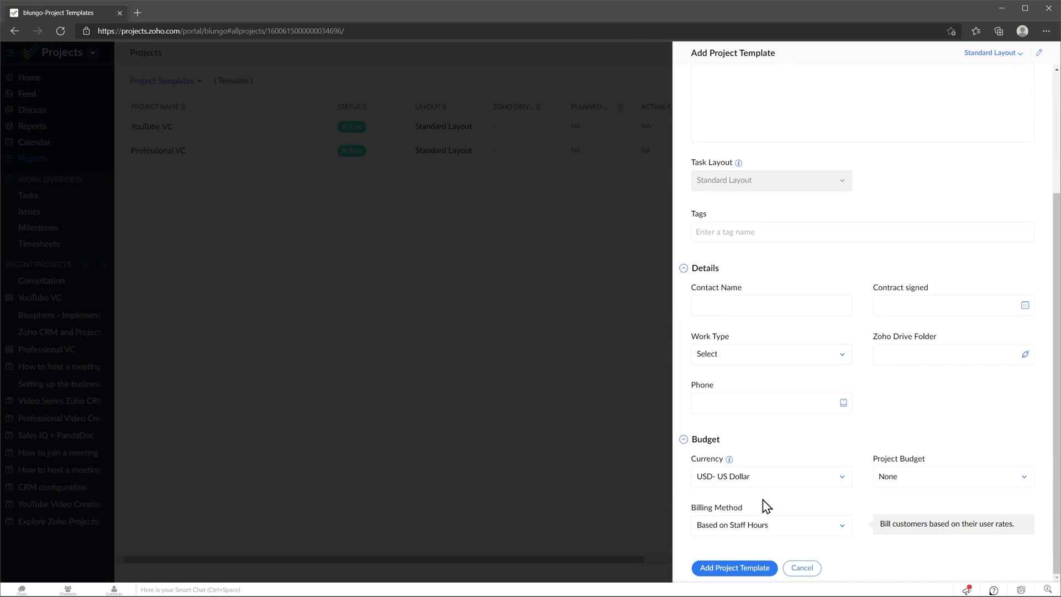
pyautogui.click(741, 569)
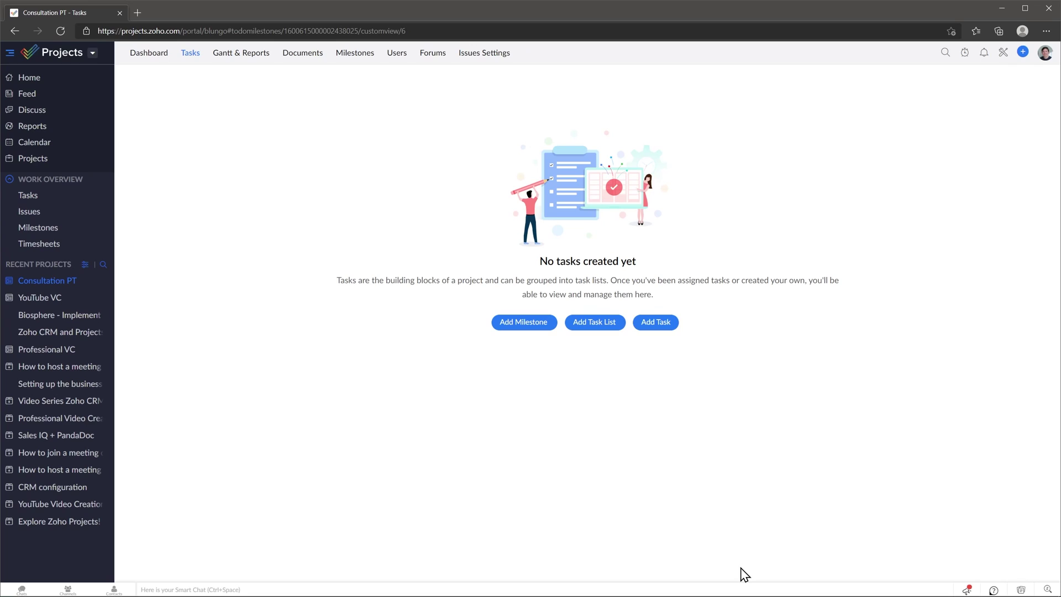
# Reload to show the template's nine copied tasks, then return to the Open Projects list
pyautogui.click(61, 31)
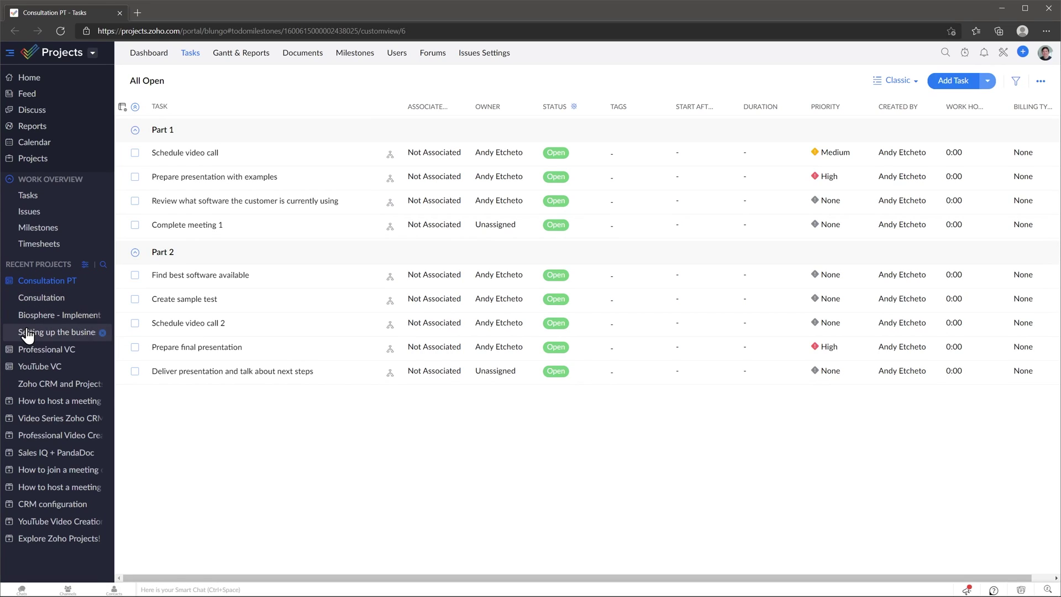
pyautogui.click(54, 164)
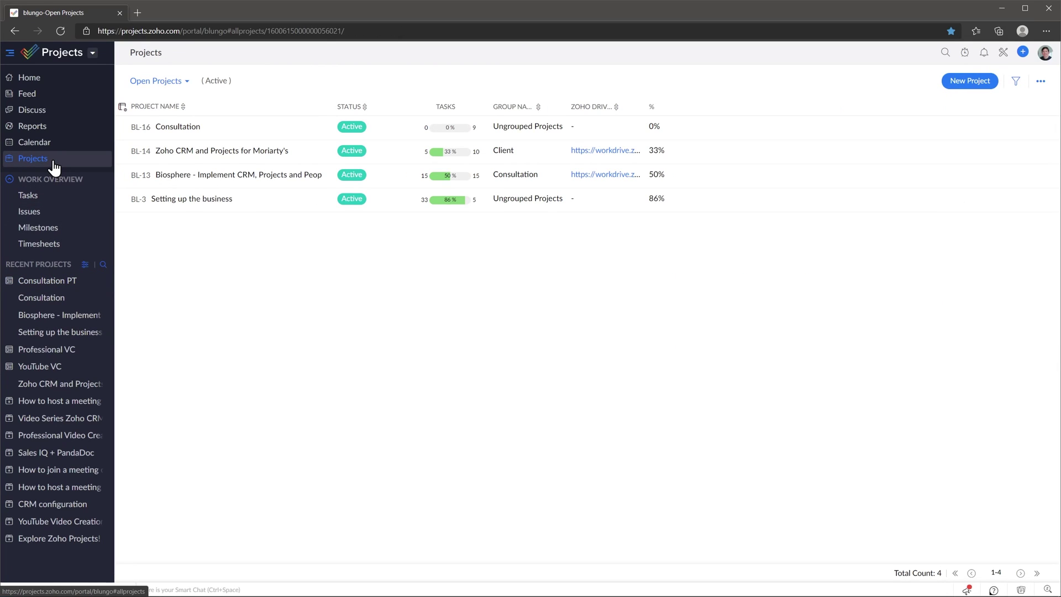
# Start a new project titled 'Consultation Google' based on the Consultation PT template
pyautogui.click(953, 87)
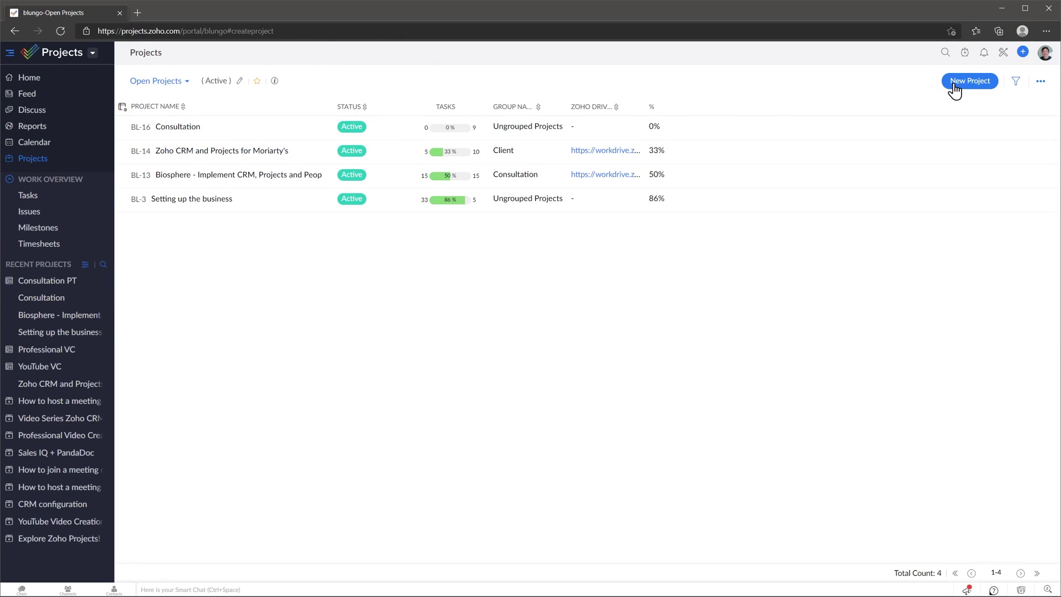
pyautogui.write('Consultation Google')
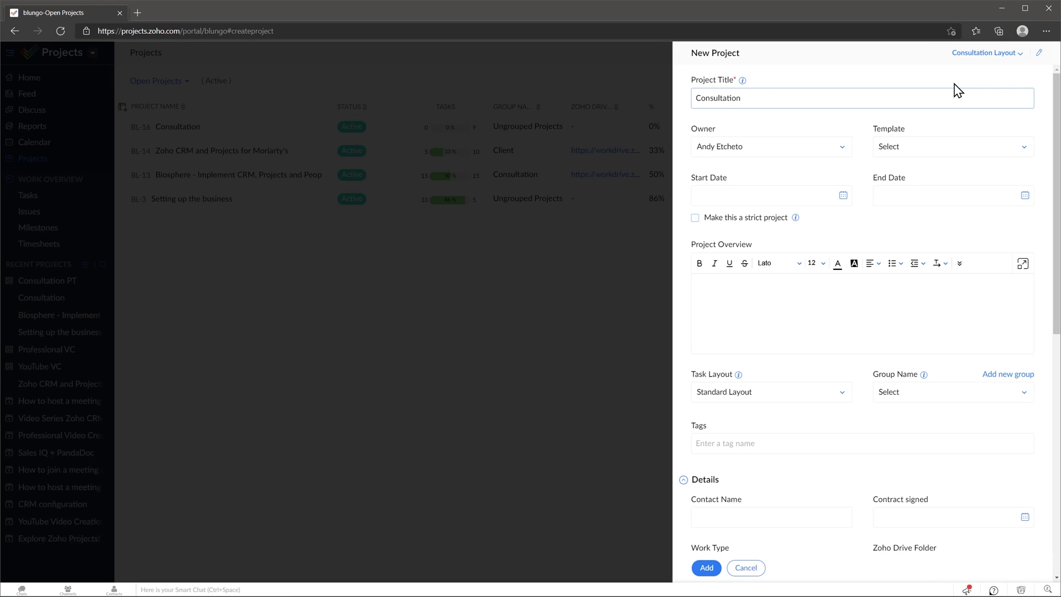
pyautogui.click(941, 147)
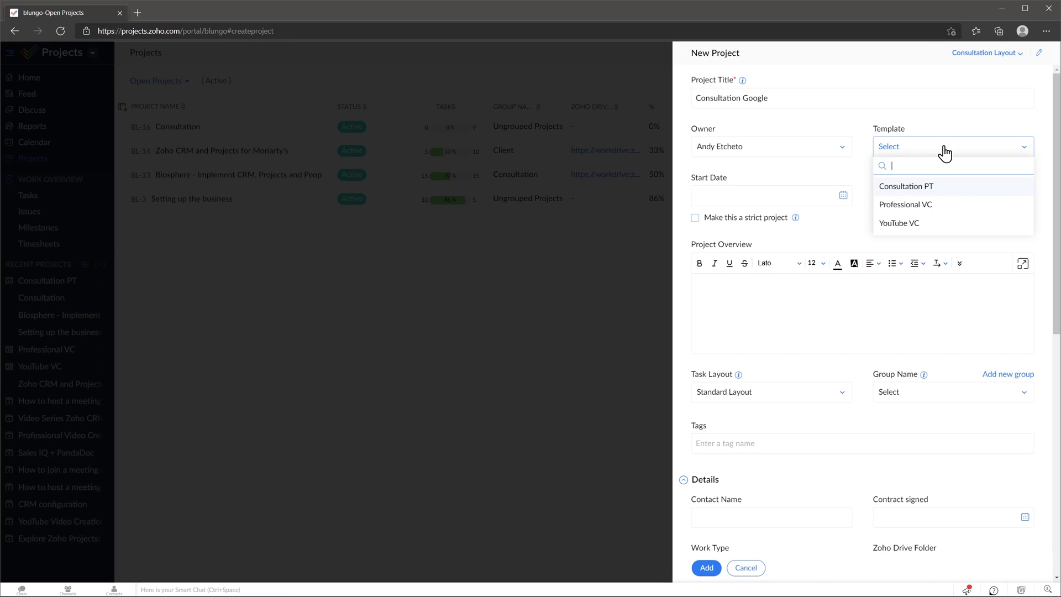
pyautogui.click(931, 187)
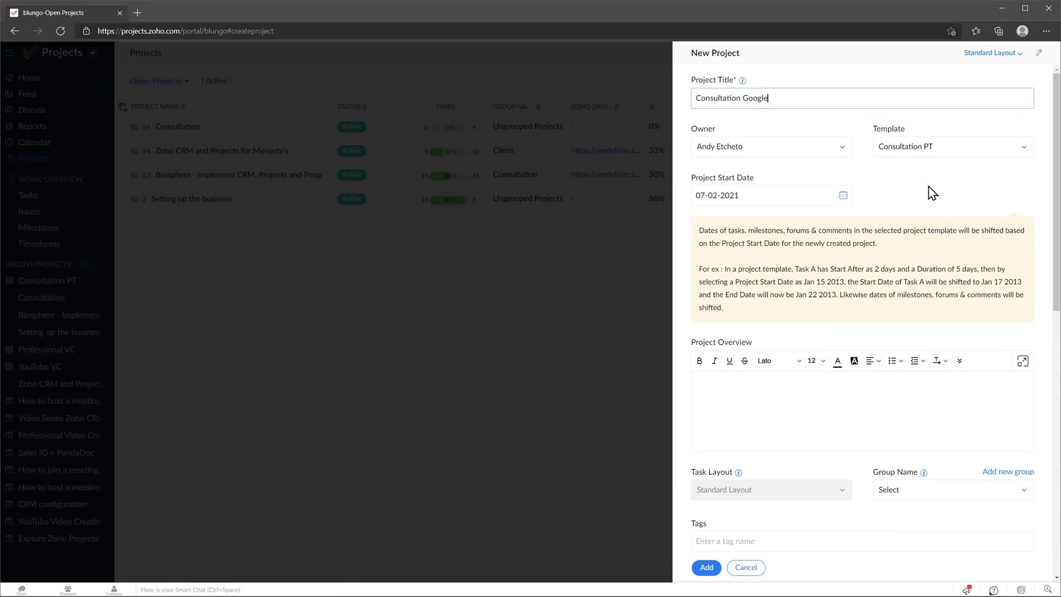
pyautogui.scroll(-5, 929, 190)
pyautogui.scroll(-1, 931, 190)
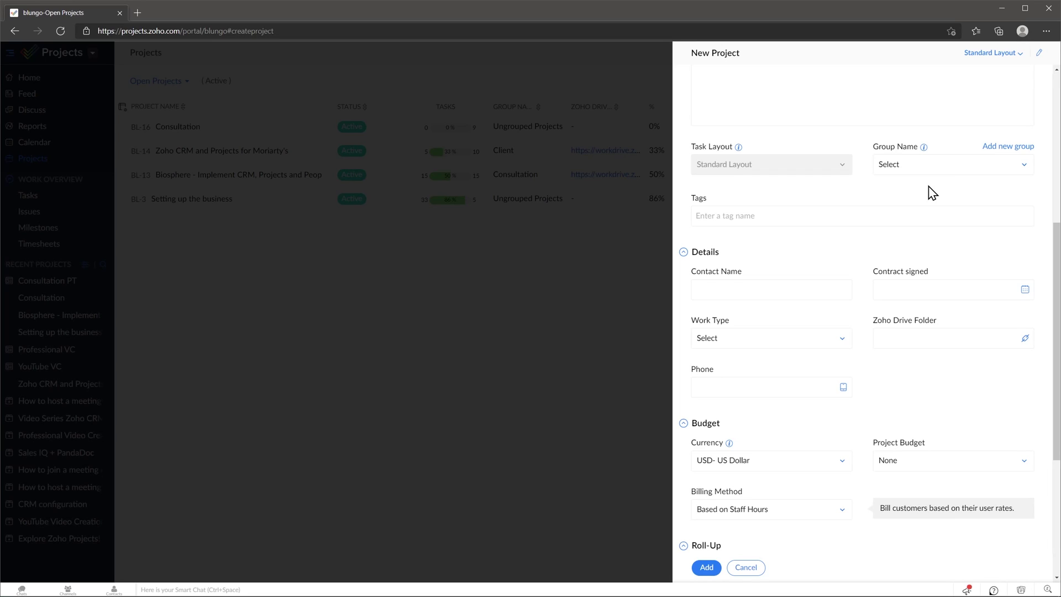
# Enter the contact's name, contract signed date 07-01-2021 and work type Consultation, then add the project
pyautogui.click(813, 287)
pyautogui.write('Larry Page')
pyautogui.click(993, 293)
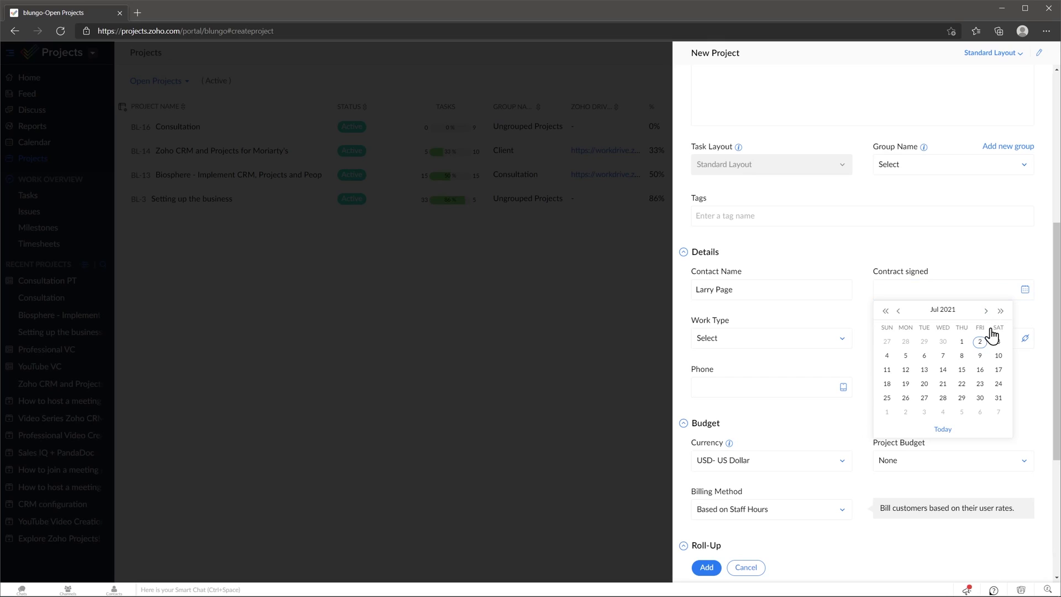
pyautogui.click(962, 342)
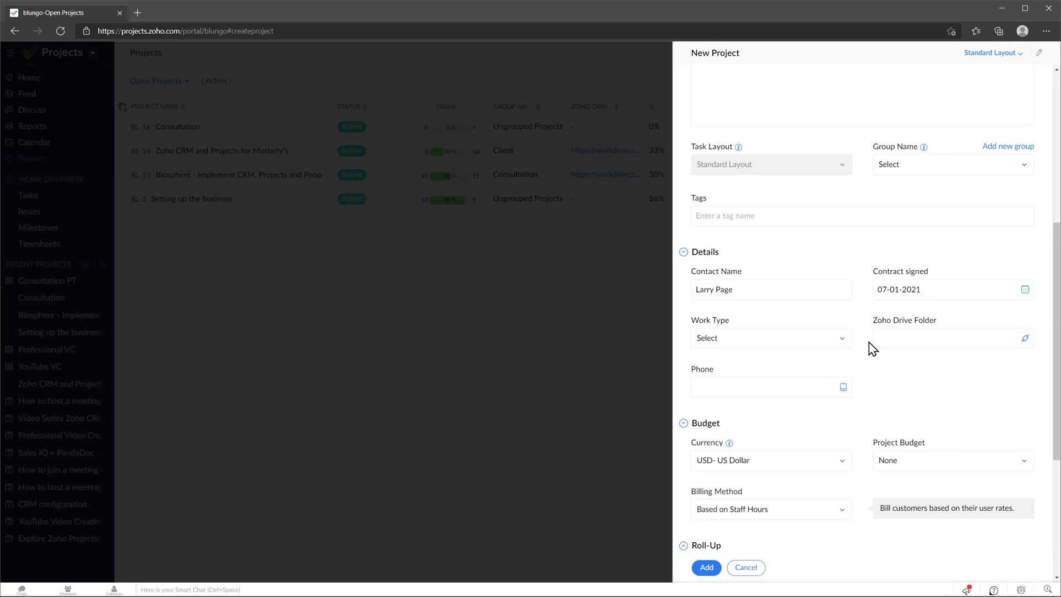
pyautogui.click(841, 339)
pyautogui.click(816, 379)
pyautogui.click(707, 568)
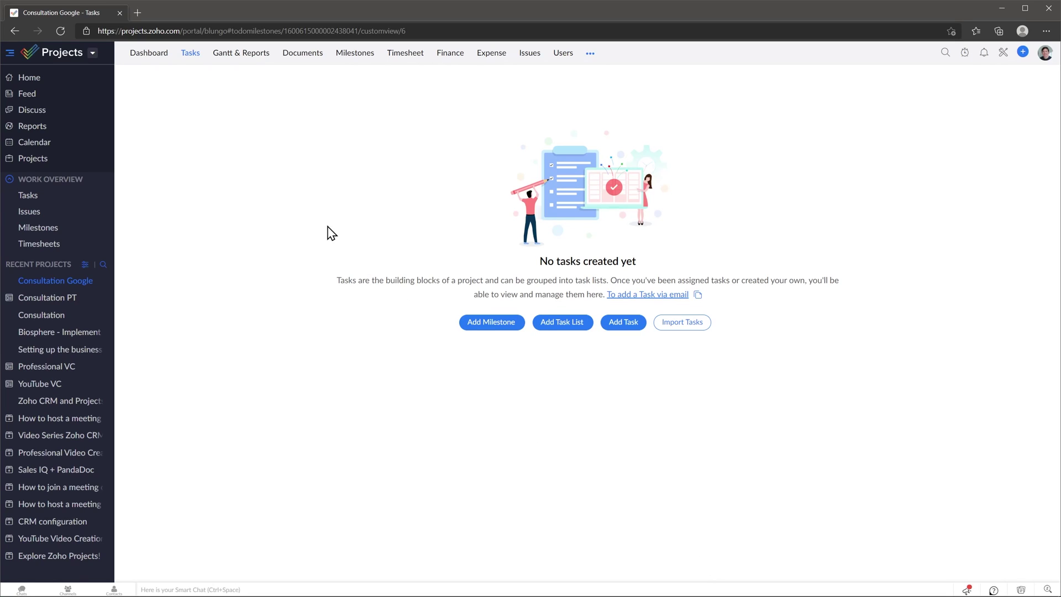
# Reload the Consultation Google Tasks page so the nine template tasks under Part 1 and Part 2 appear
pyautogui.click(61, 31)
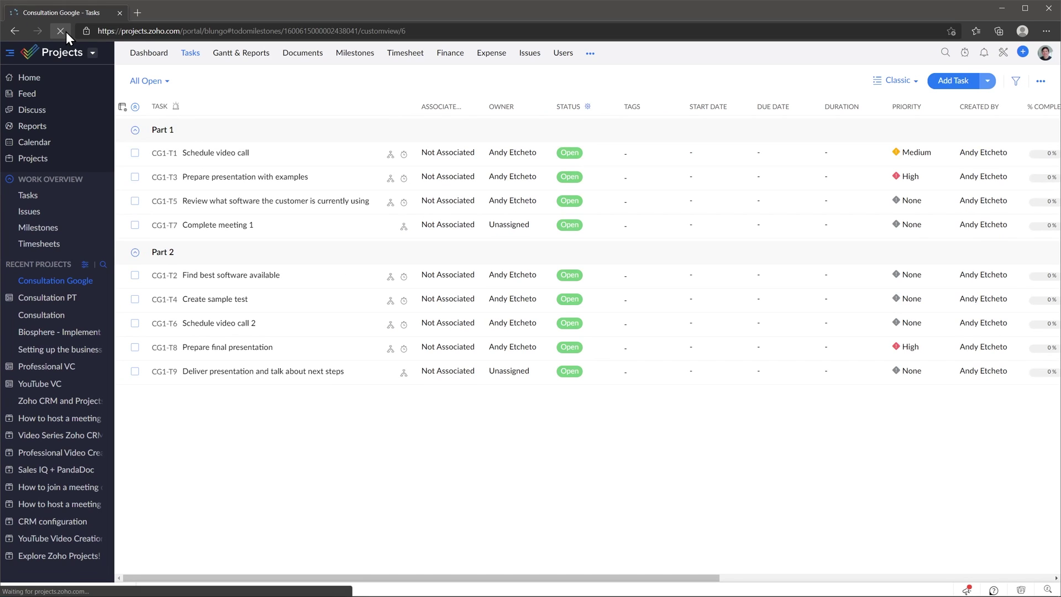